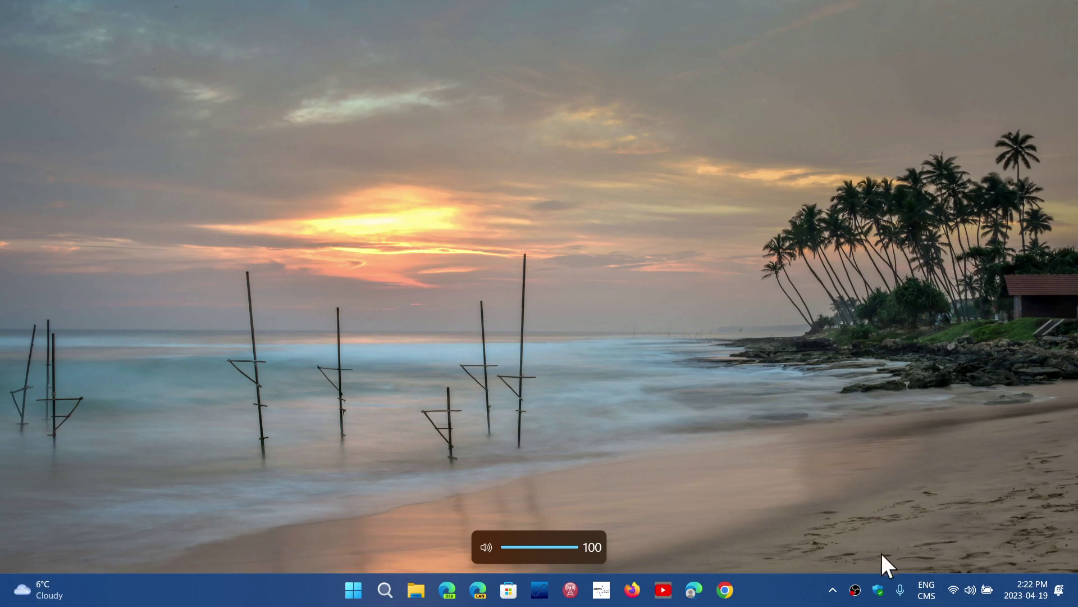
Step: Launch Windows Security from its shield icon in the system tray
{"action": "left_click", "coordinate": [879, 589]}
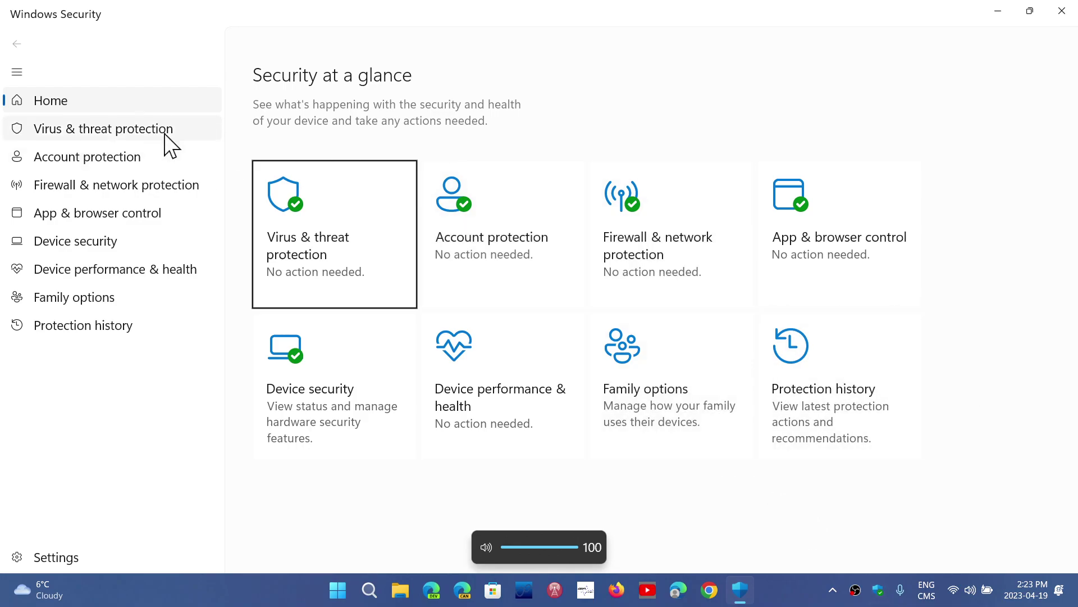
Step: Go to Device security and open the Core isolation details page
{"action": "left_click", "coordinate": [75, 241]}
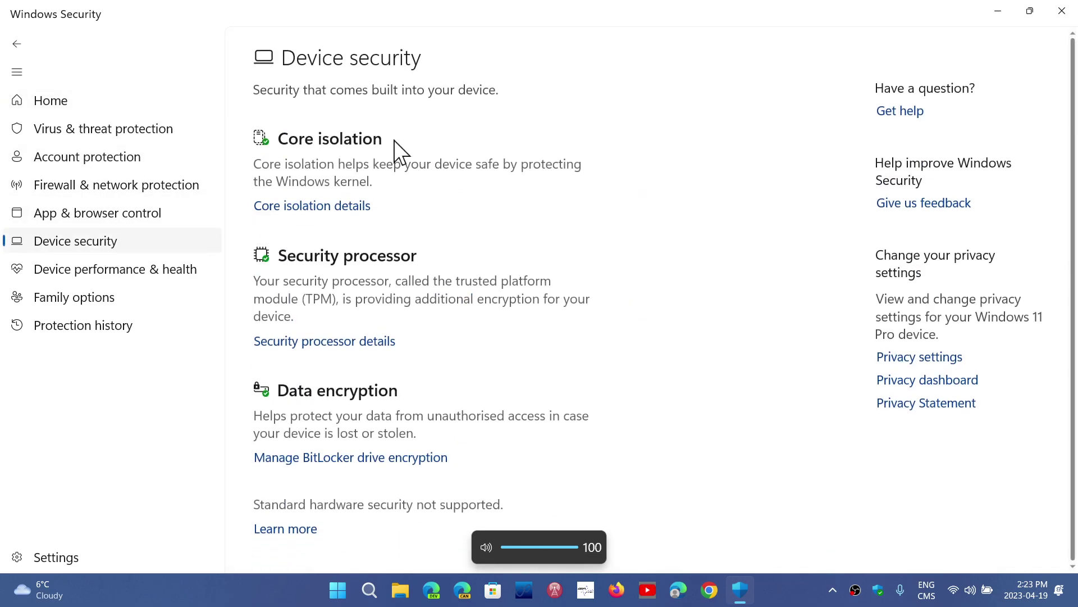
{"action": "left_click", "coordinate": [344, 209]}
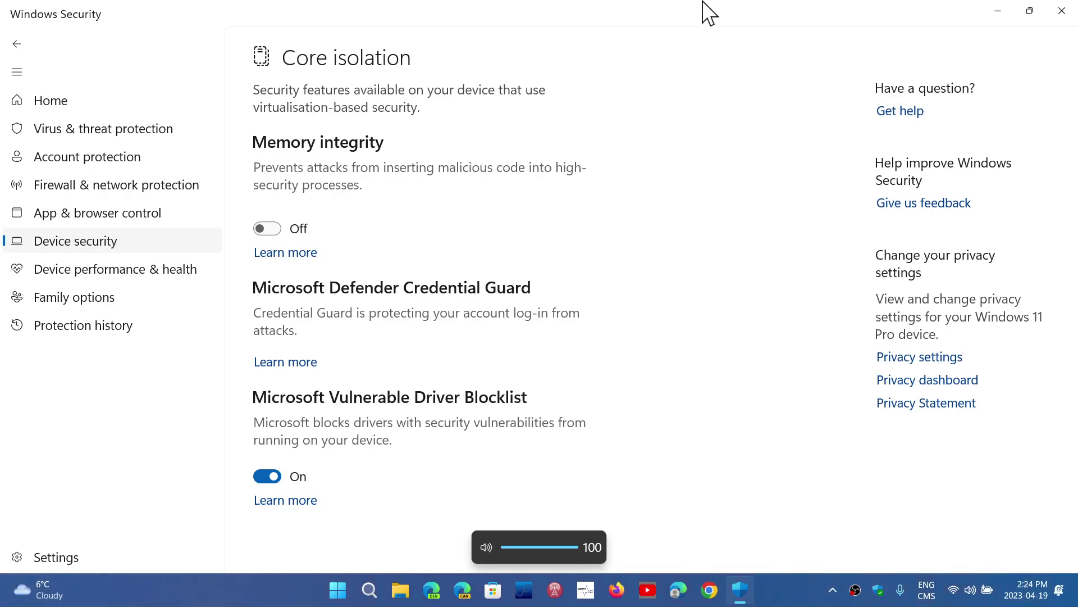
{"action": "left_click", "coordinate": [1061, 11]}
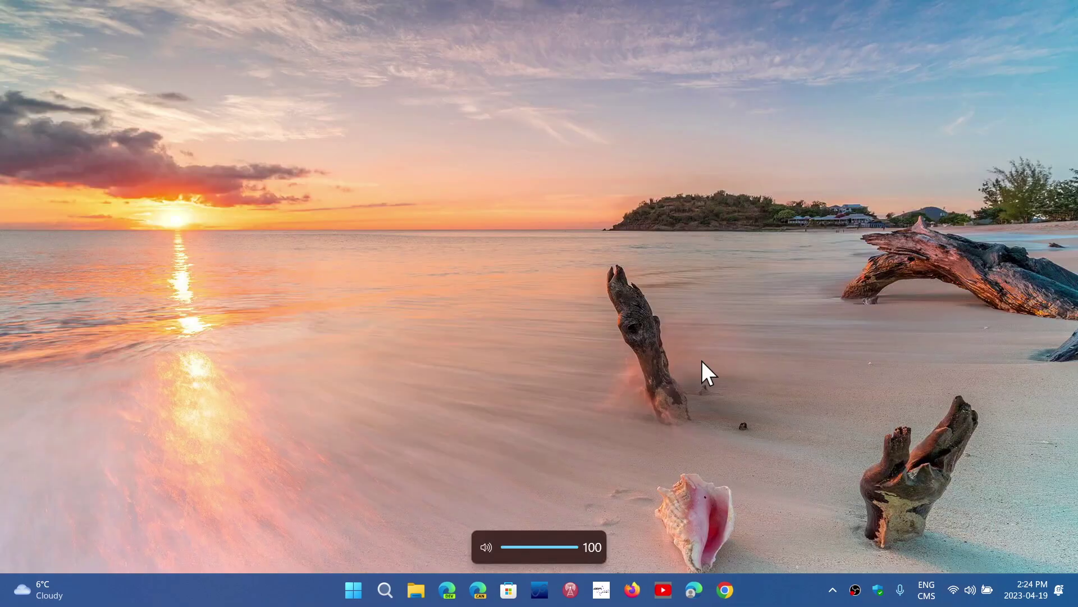